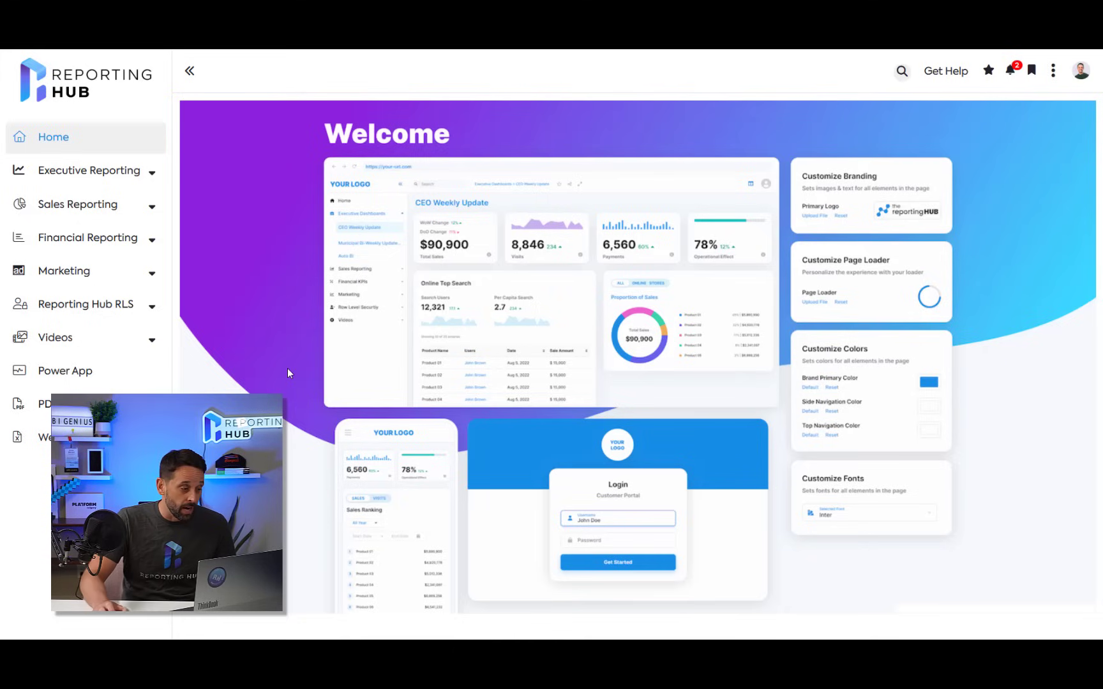
- Open Monthly Sales under Sales Reporting, try the 3M and 6M ranges, finish on 9M, then open its options menu
click(89, 204)
click(88, 255)
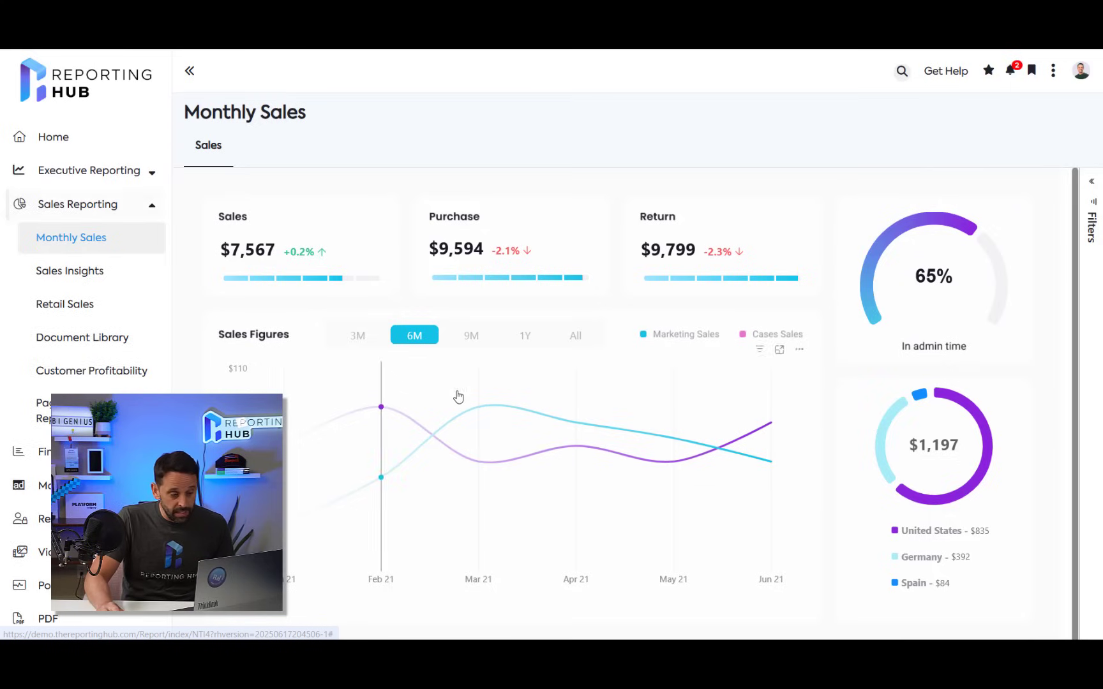
click(469, 337)
click(410, 342)
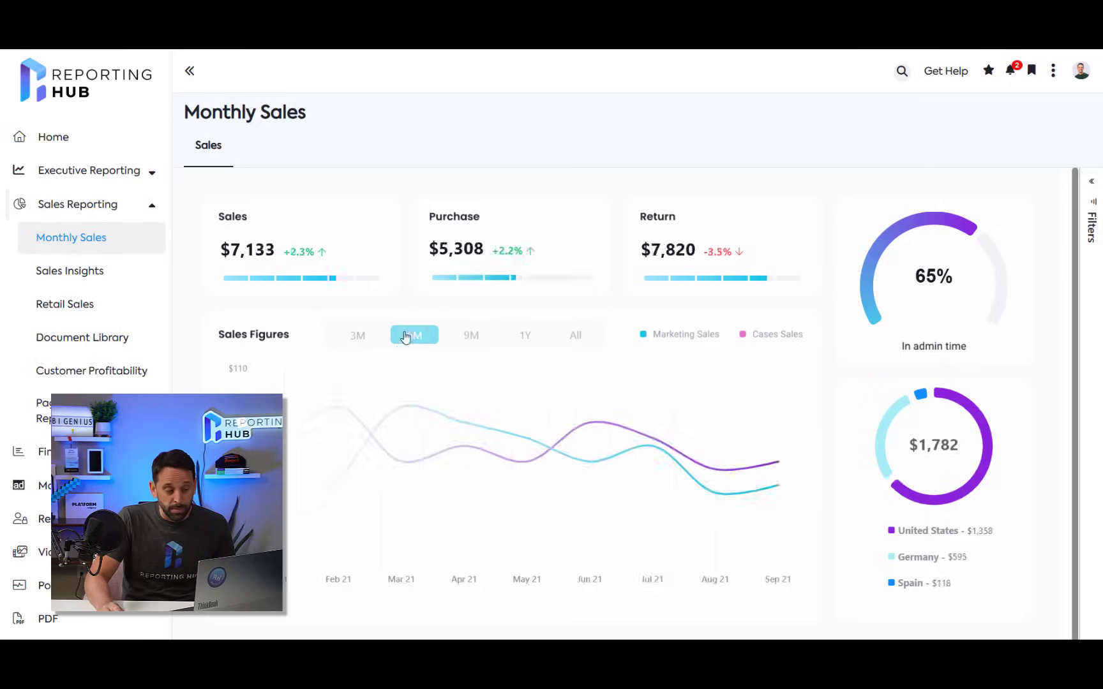
click(351, 342)
click(464, 339)
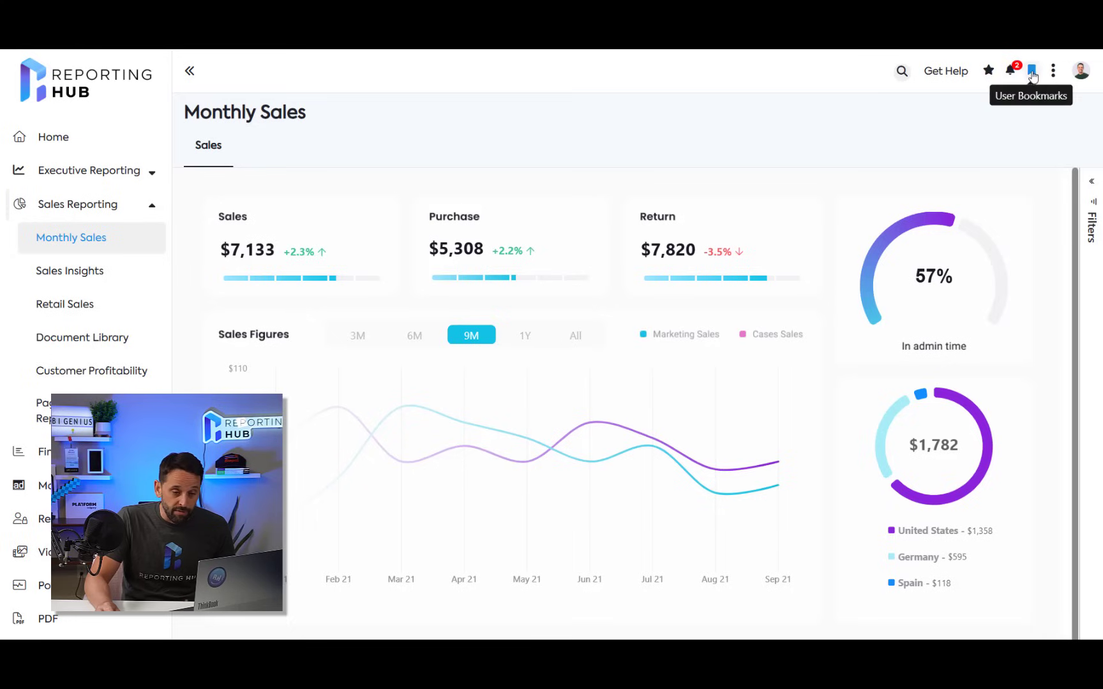
click(1053, 72)
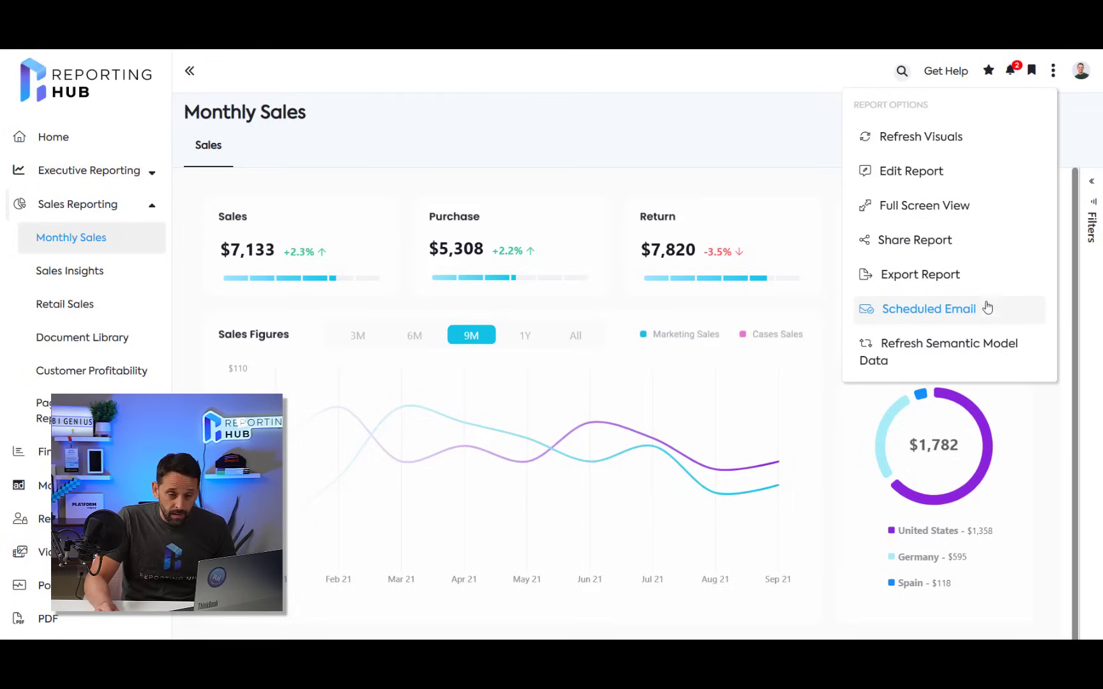
- Open the profile avatar's account menu with admin settings and tenants like Shift Analytics
click(1085, 72)
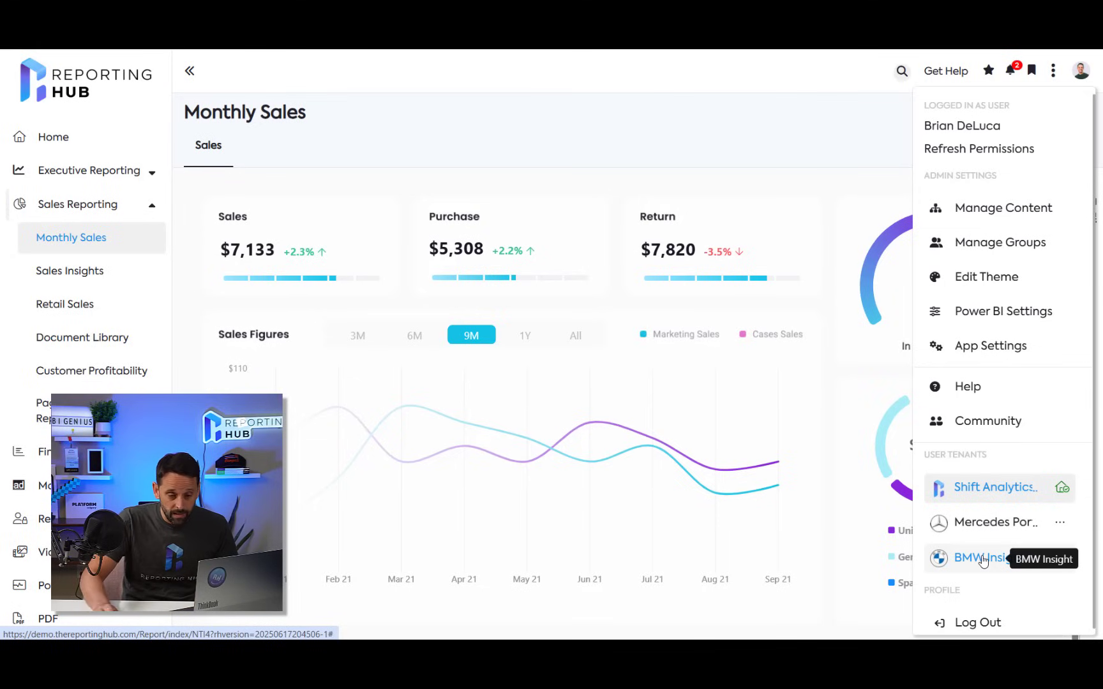
- In Edit Theme, replace the primary logo with the AnalyticsLogo image from Demo Materials
click(1021, 277)
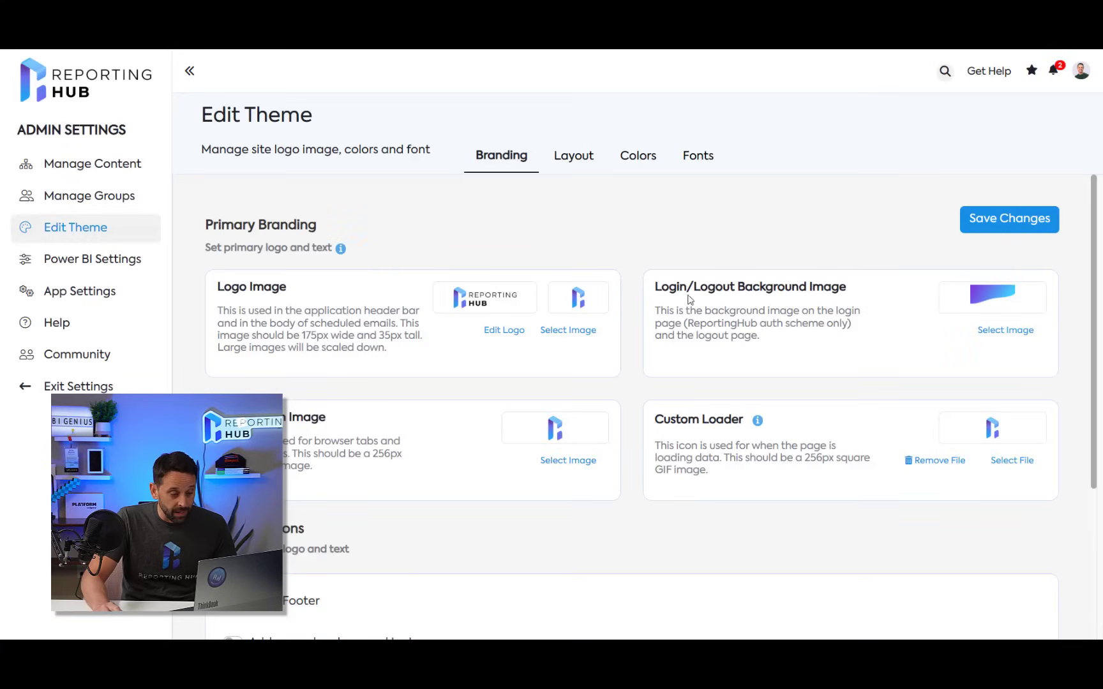
click(498, 329)
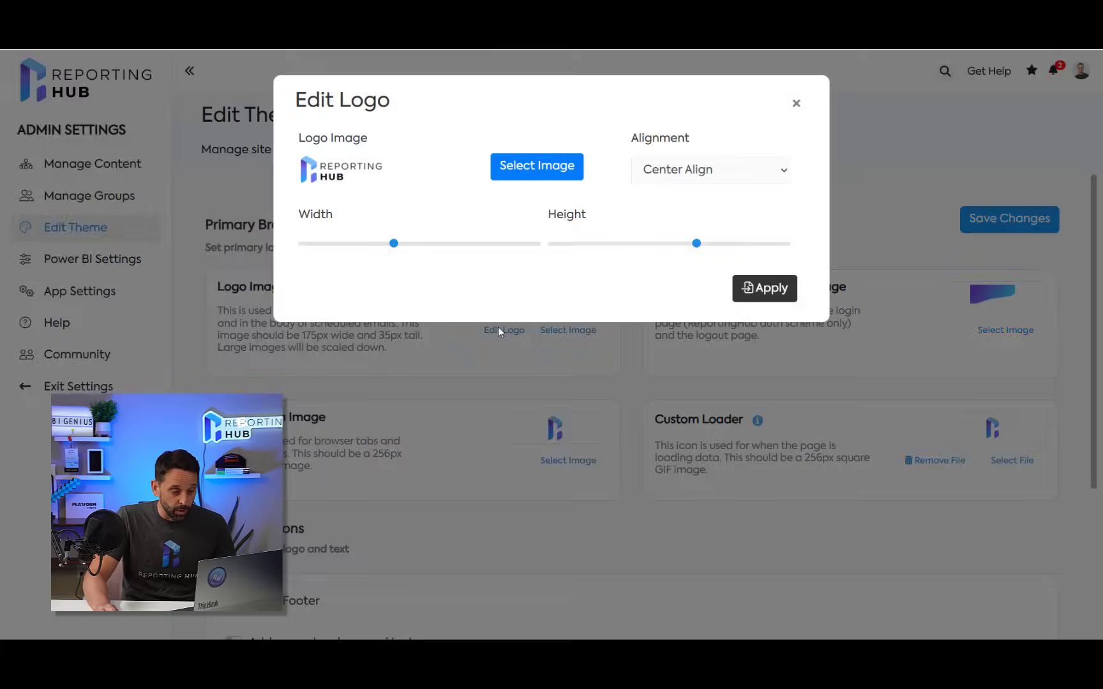
click(537, 167)
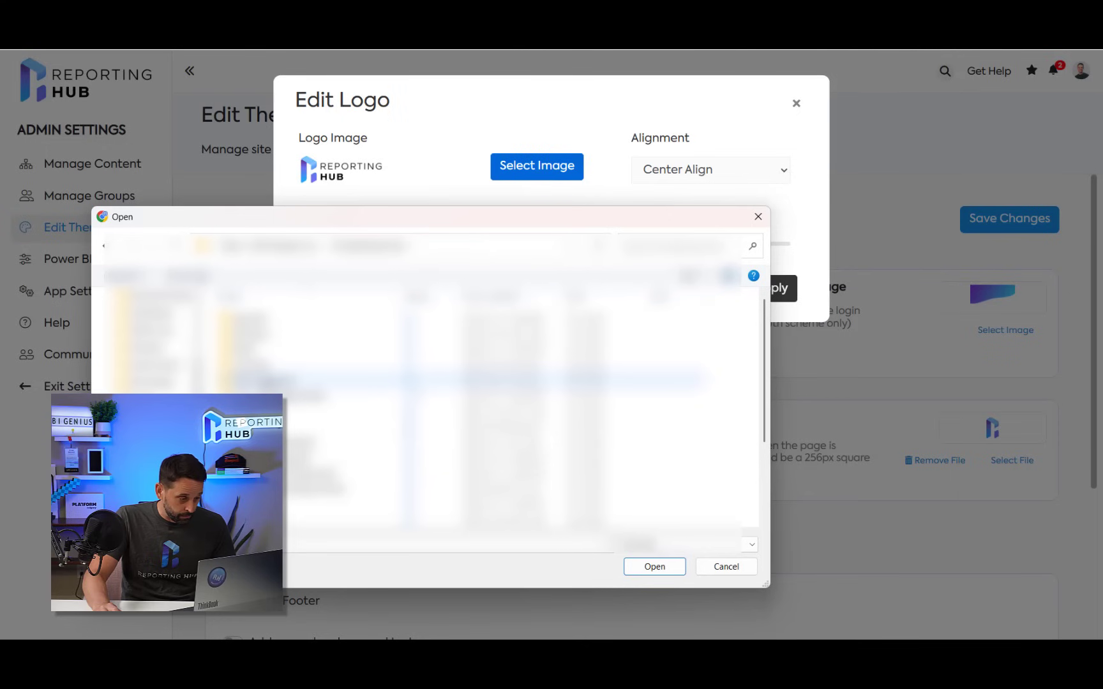
double_click(266, 380)
click(268, 333)
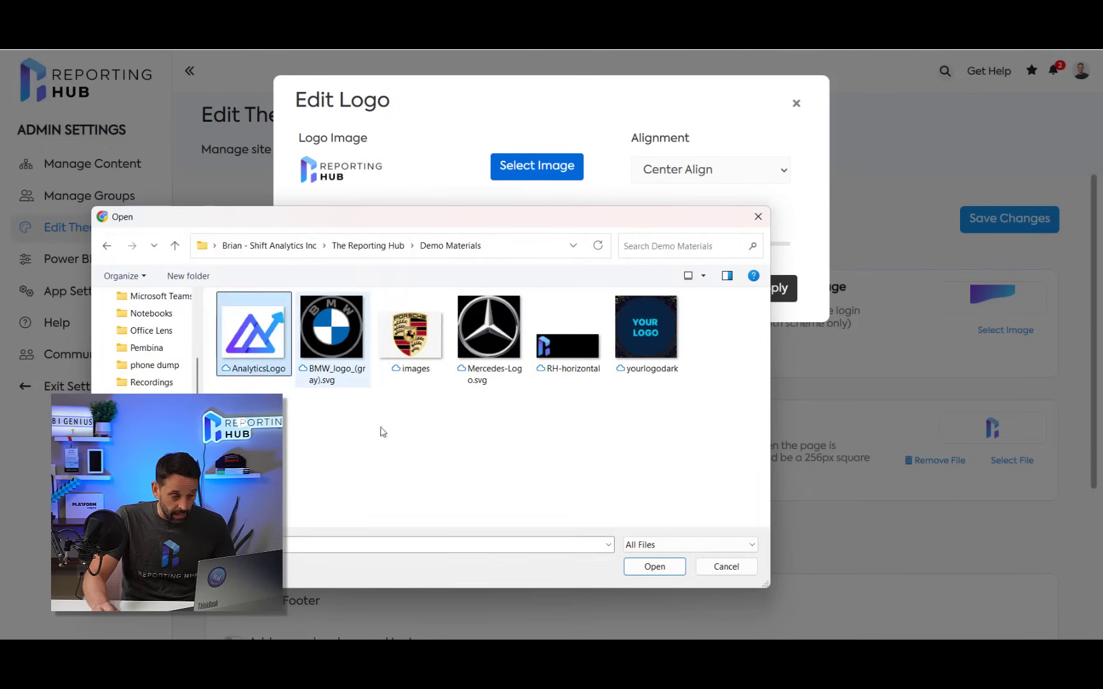
click(639, 568)
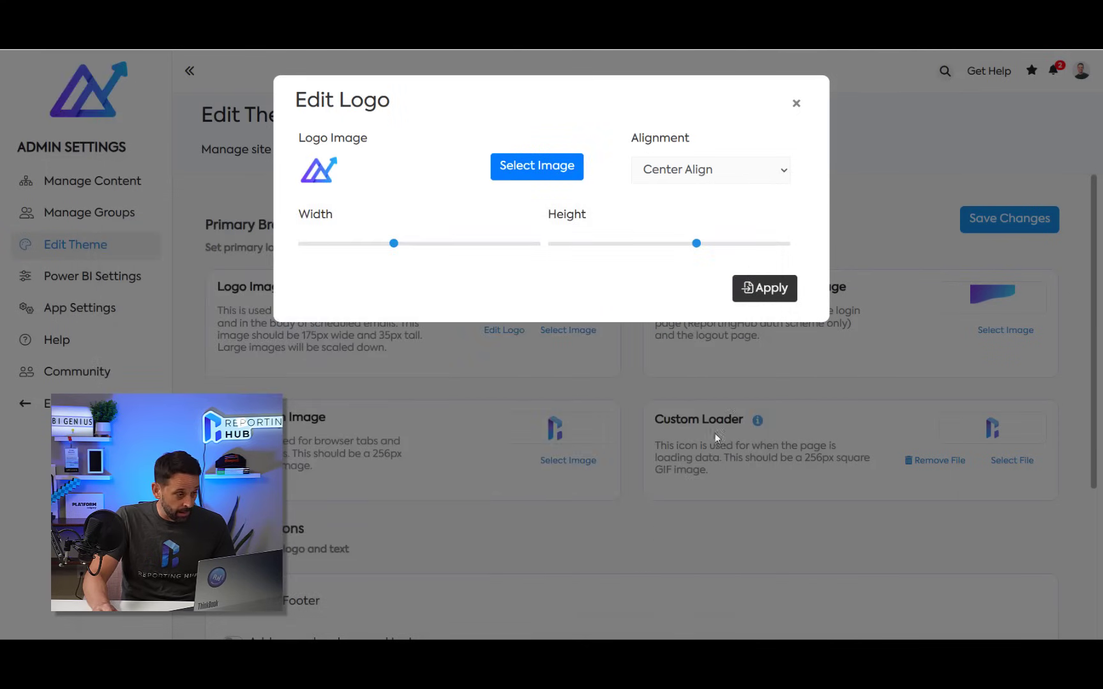
click(768, 295)
- Enable 'Add secondary logo and text' in the branding settings
scroll(769, 300, down, 3)
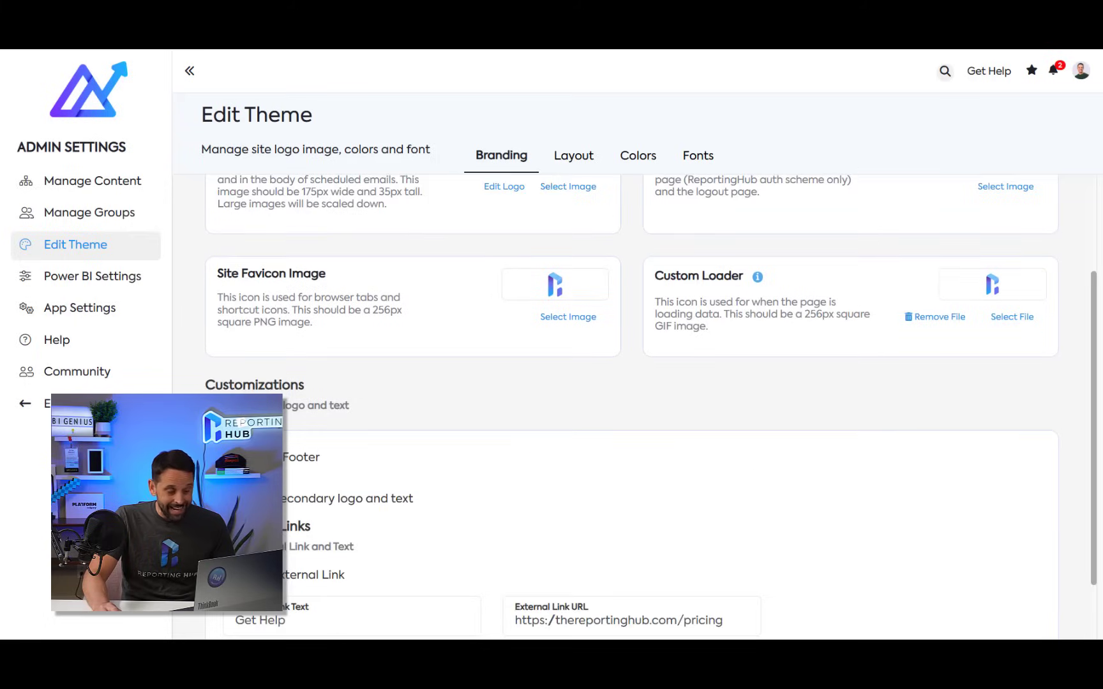
click(232, 499)
scroll(335, 539, down, 3)
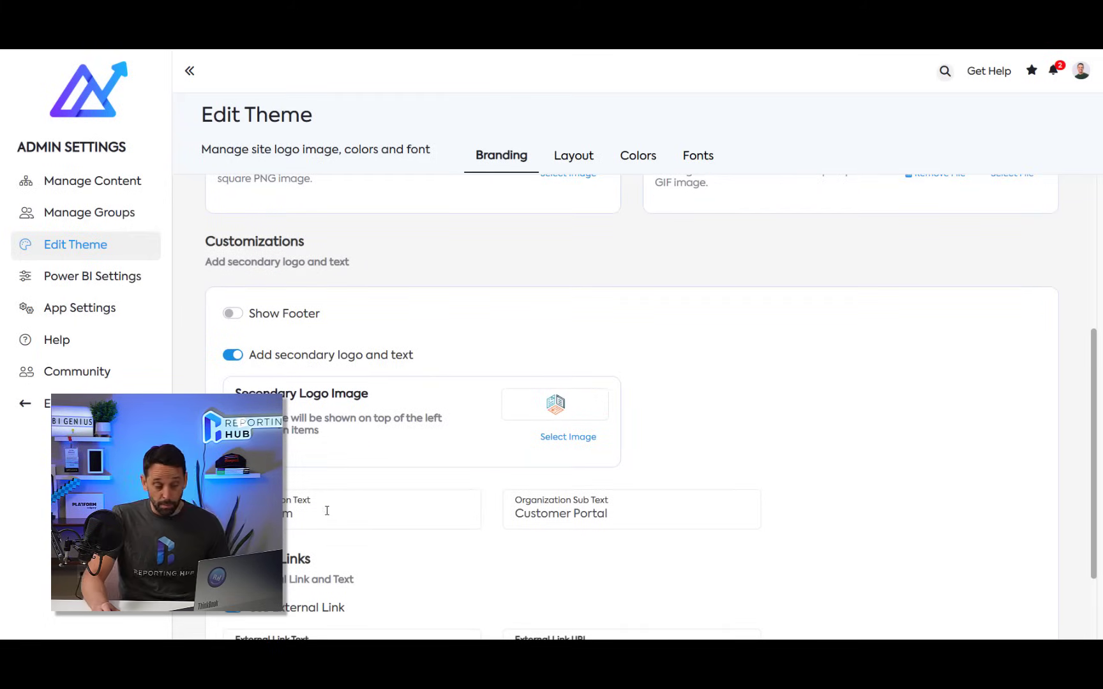
scroll(350, 511, up, 6)
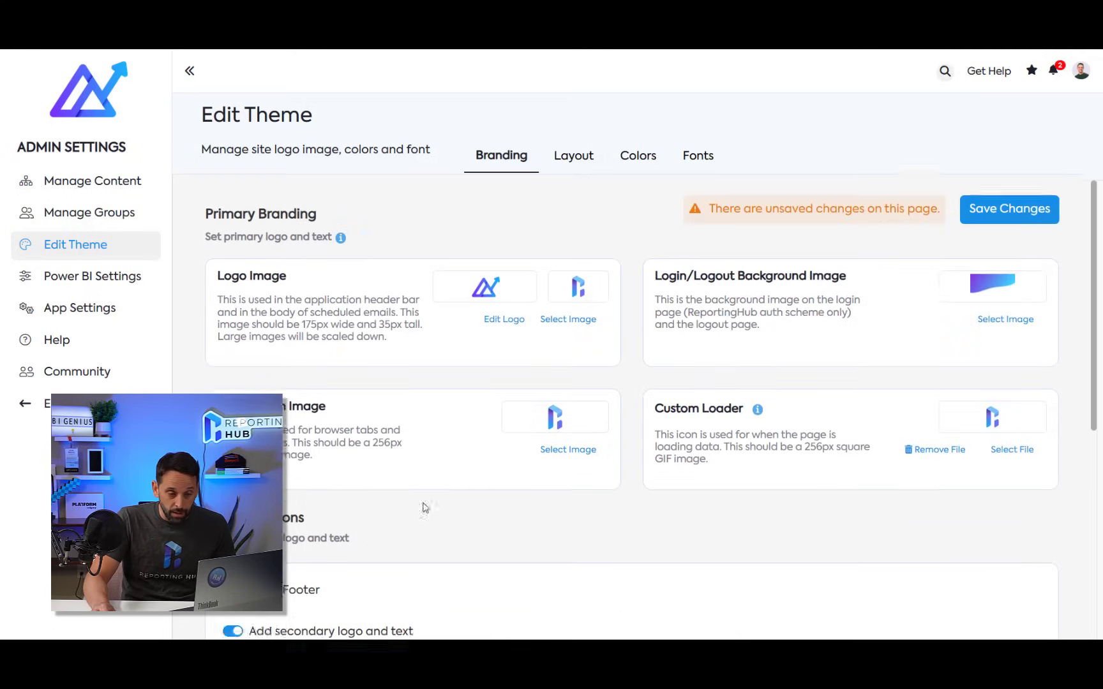
- Save the theme changes, then review the Layout, Colors and Fonts tabs before returning to Branding
click(998, 230)
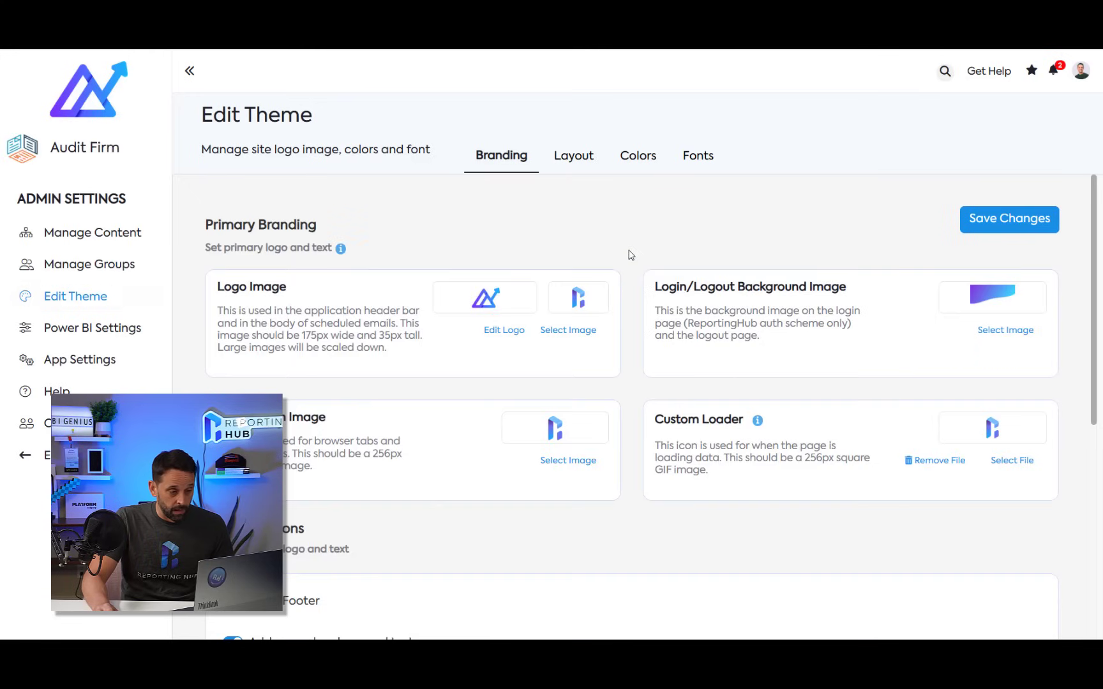
click(578, 154)
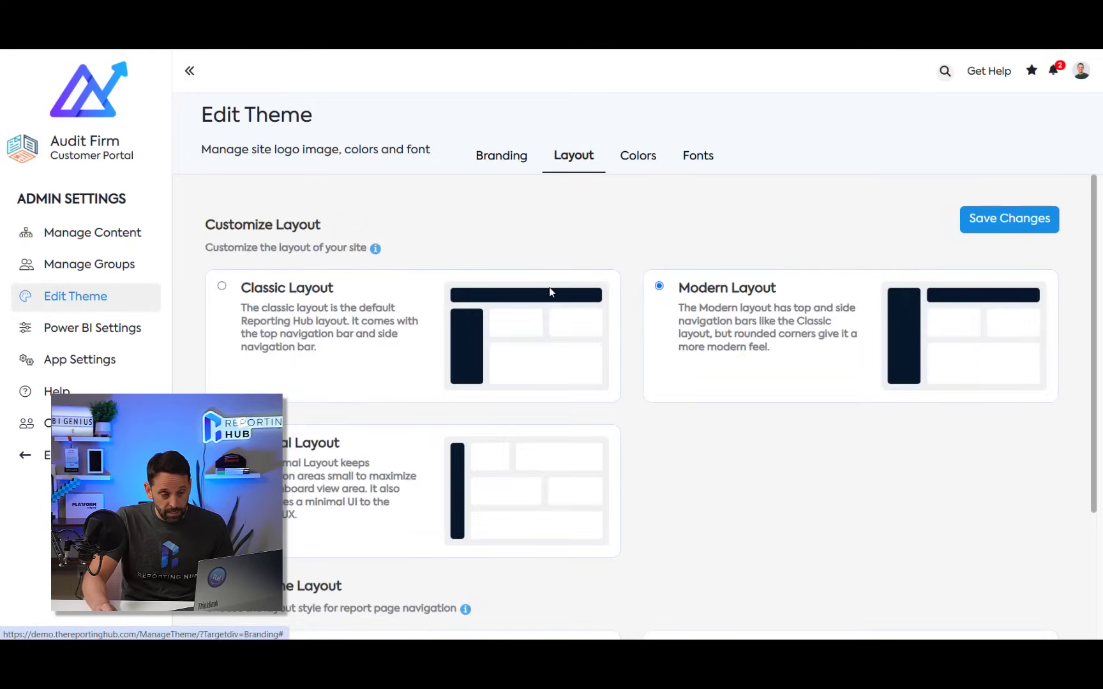
click(641, 166)
click(698, 157)
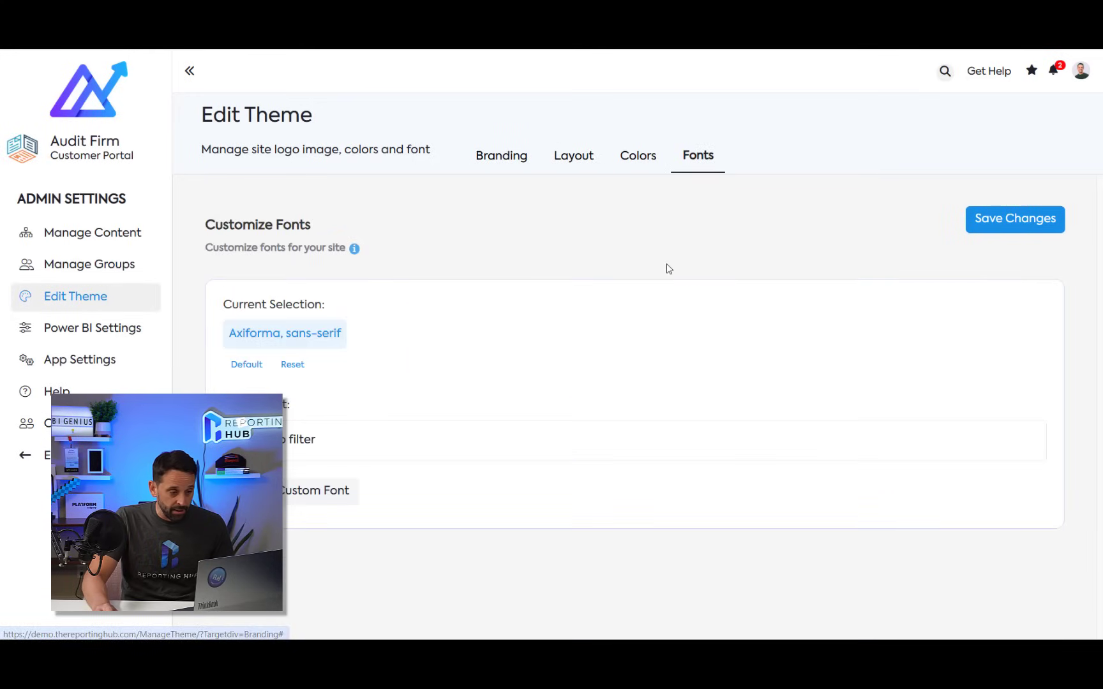
click(581, 170)
click(517, 177)
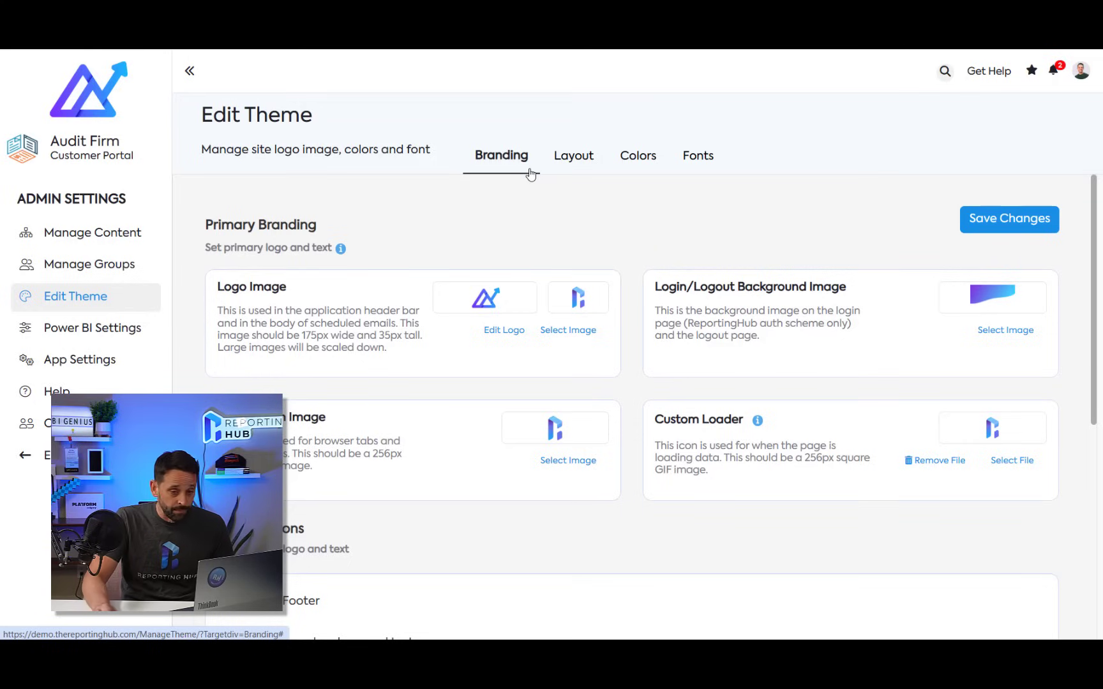
- Add a new content page navigation item named 'My Report'
click(1081, 72)
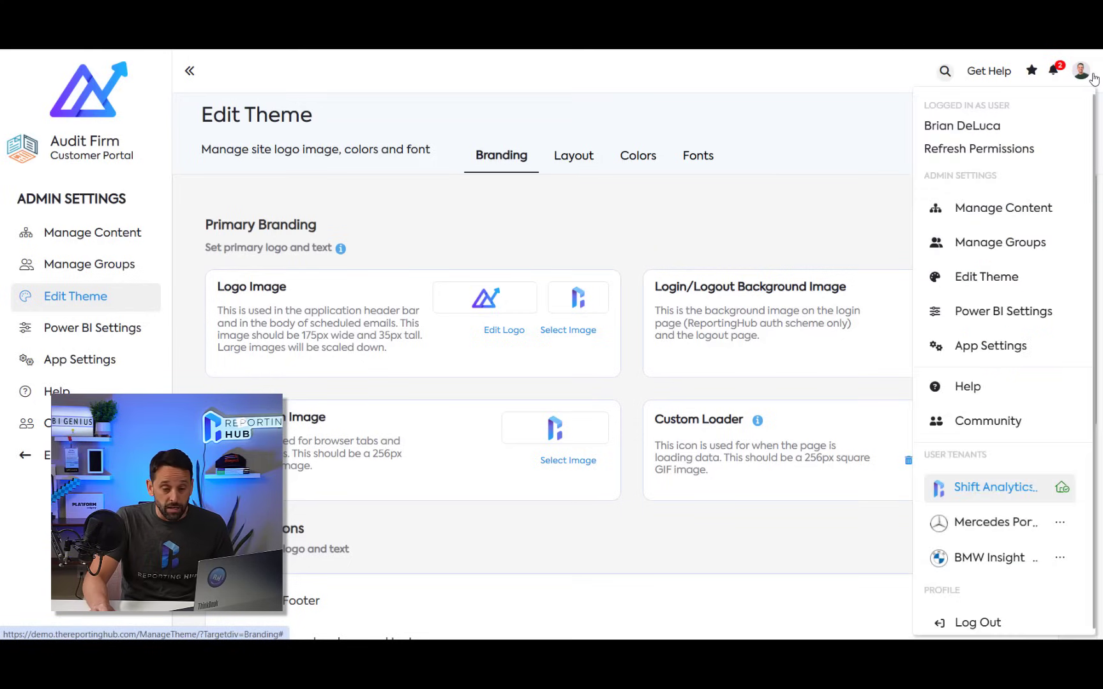
click(1044, 210)
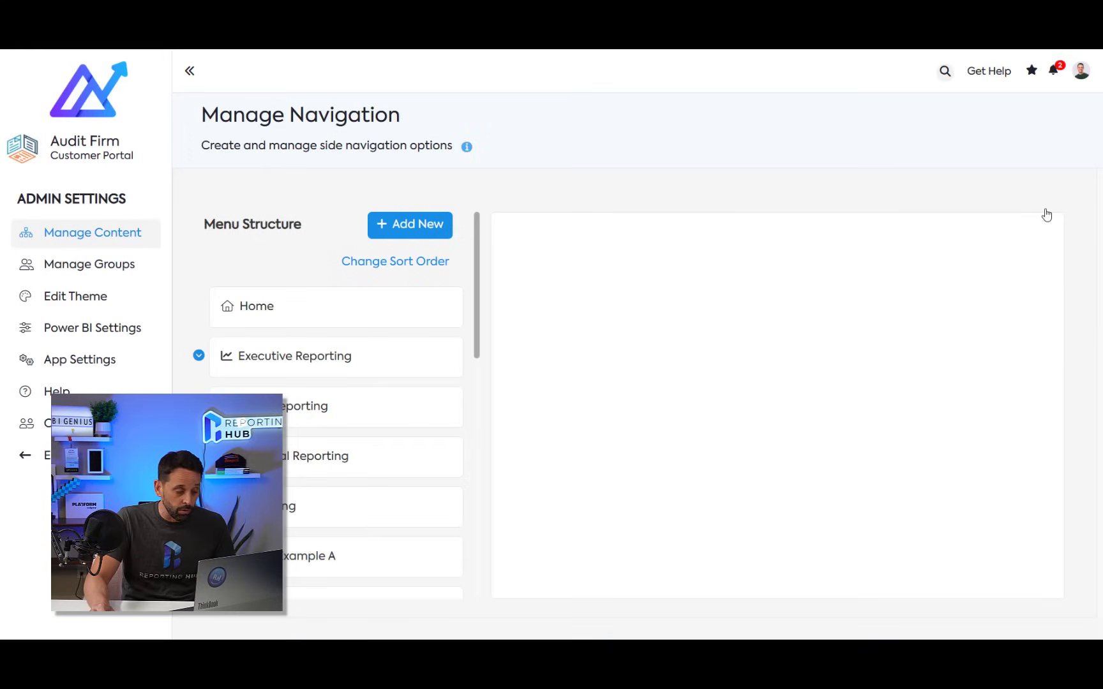
click(426, 235)
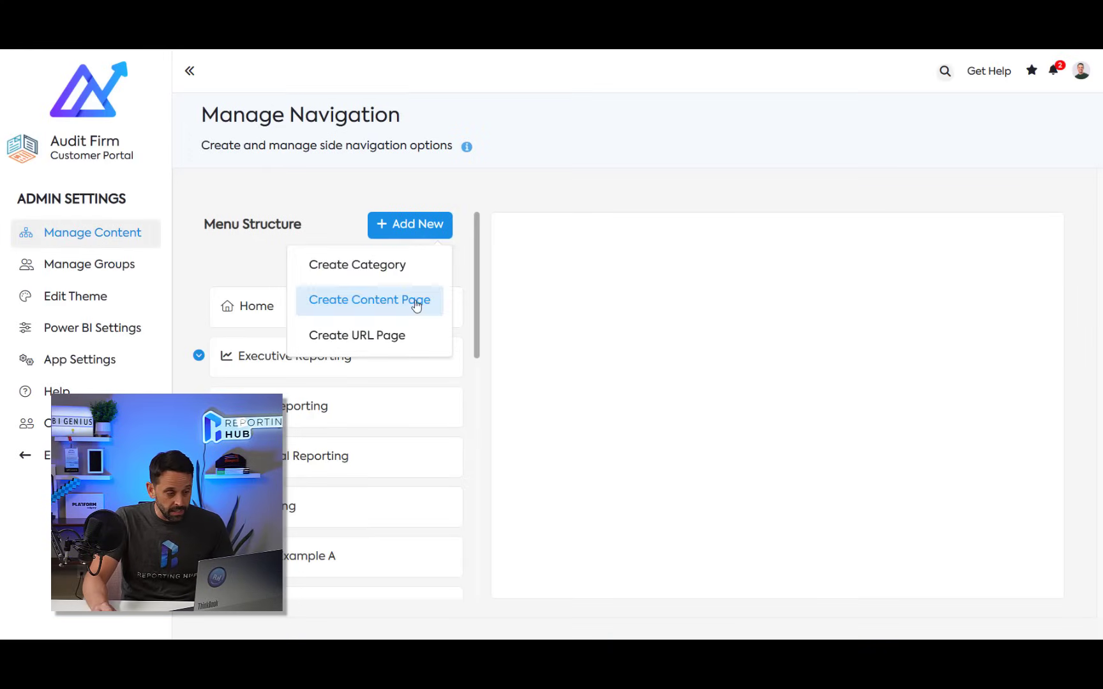
click(413, 301)
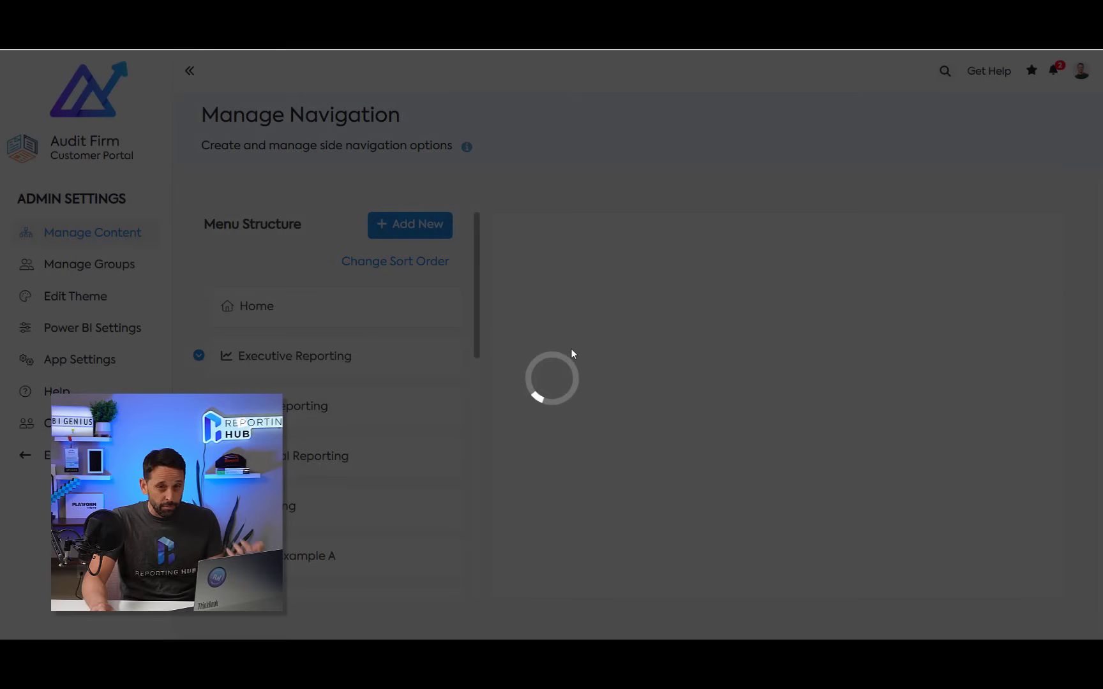
scroll(574, 354, down, 2)
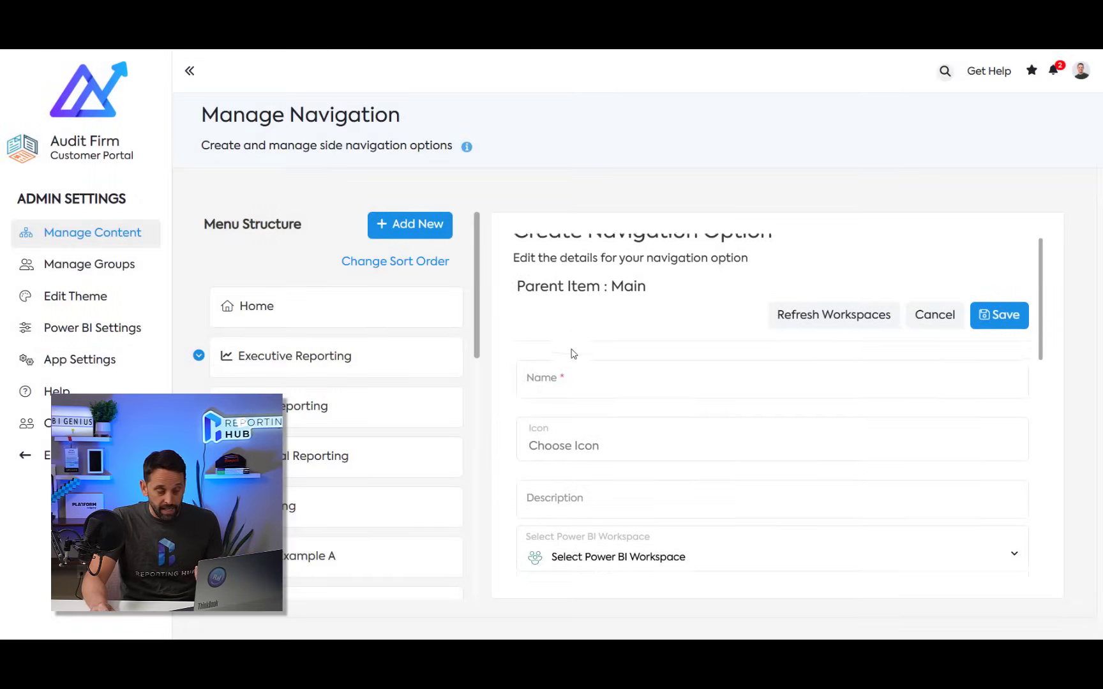
click(585, 330)
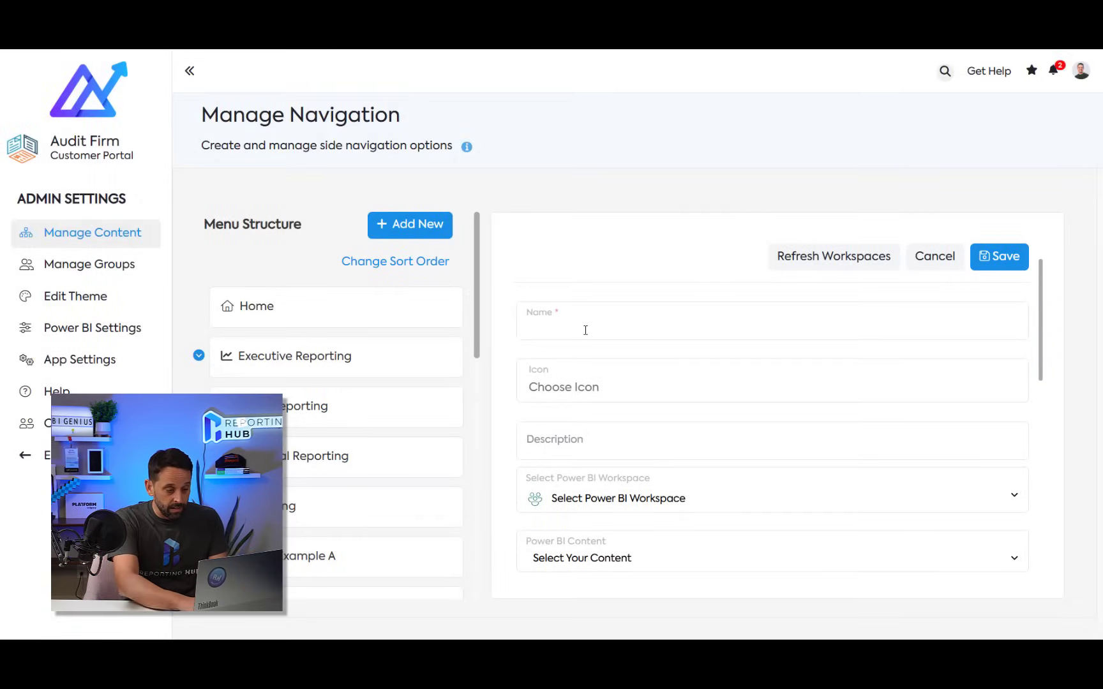
text(My Report)
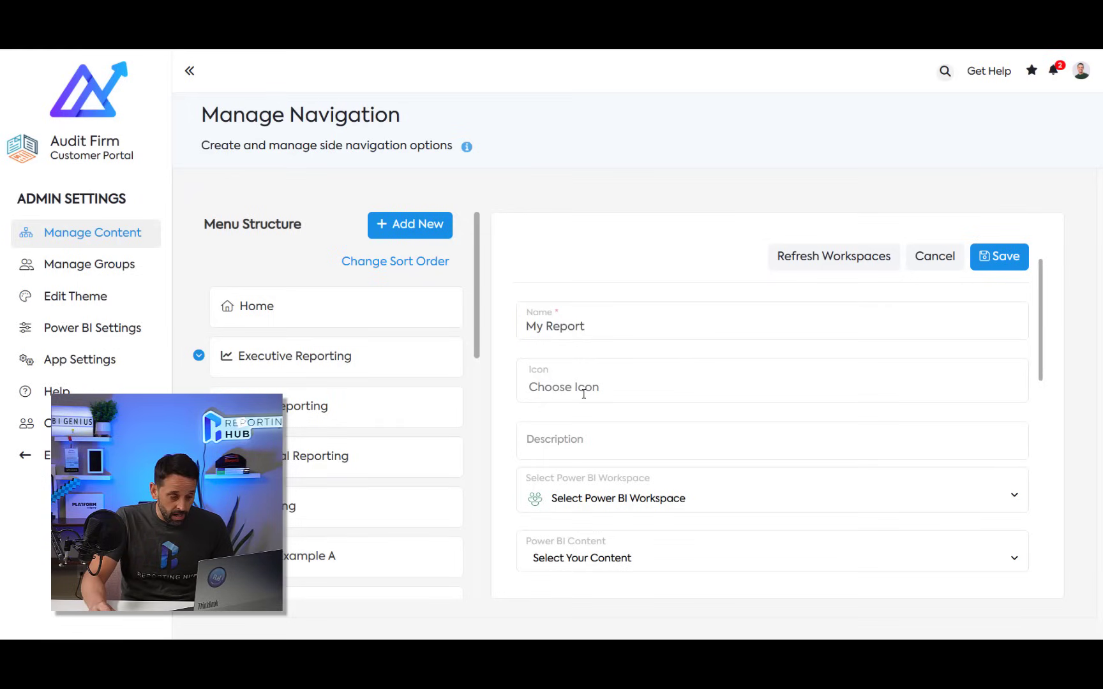
- Link it to the Dark_v1 report from the Demo - Reporting Hub Power BI workspace
click(597, 504)
click(603, 537)
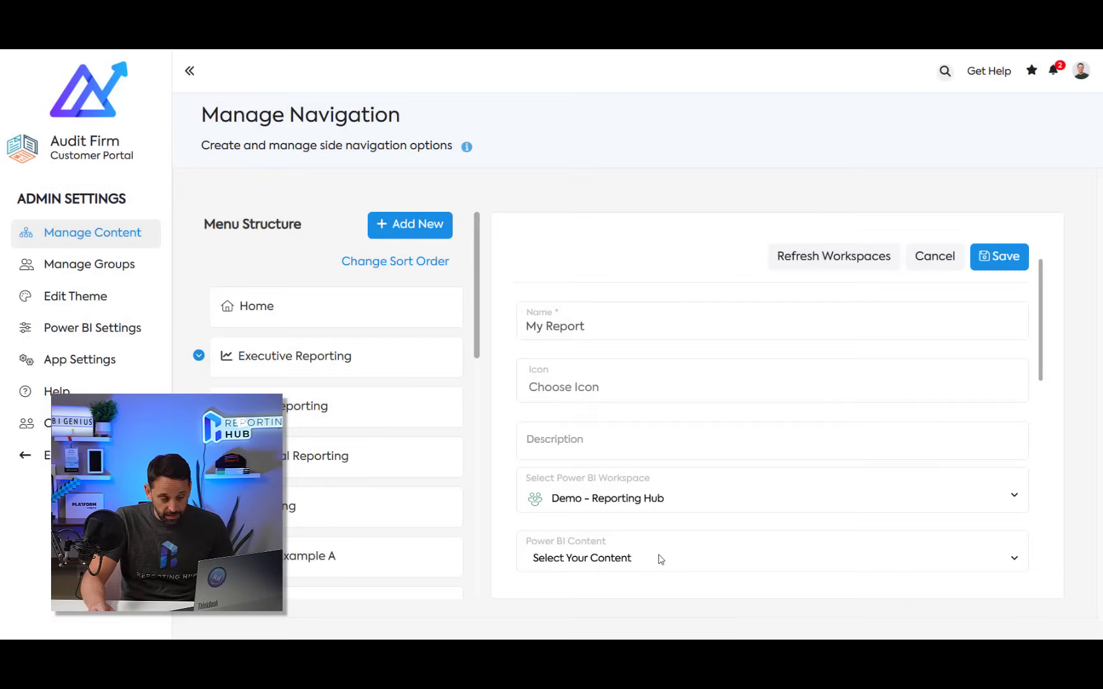
click(661, 560)
scroll(660, 560, down, 2)
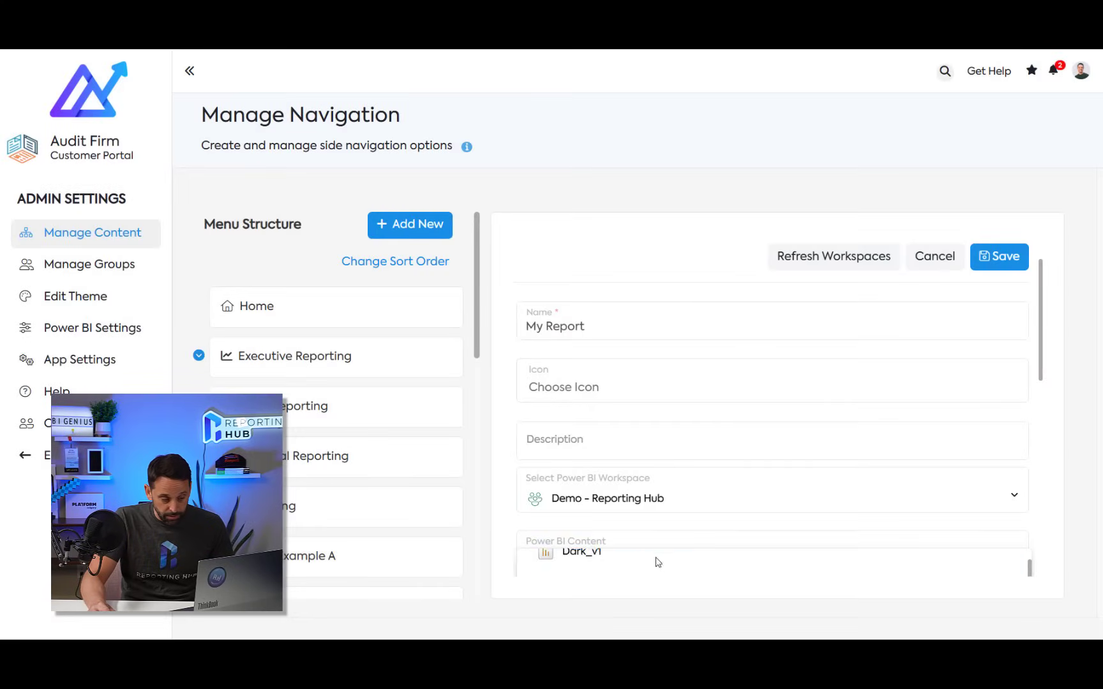
scroll(659, 562, up, 2)
scroll(654, 565, down, 2)
scroll(653, 569, down, 1)
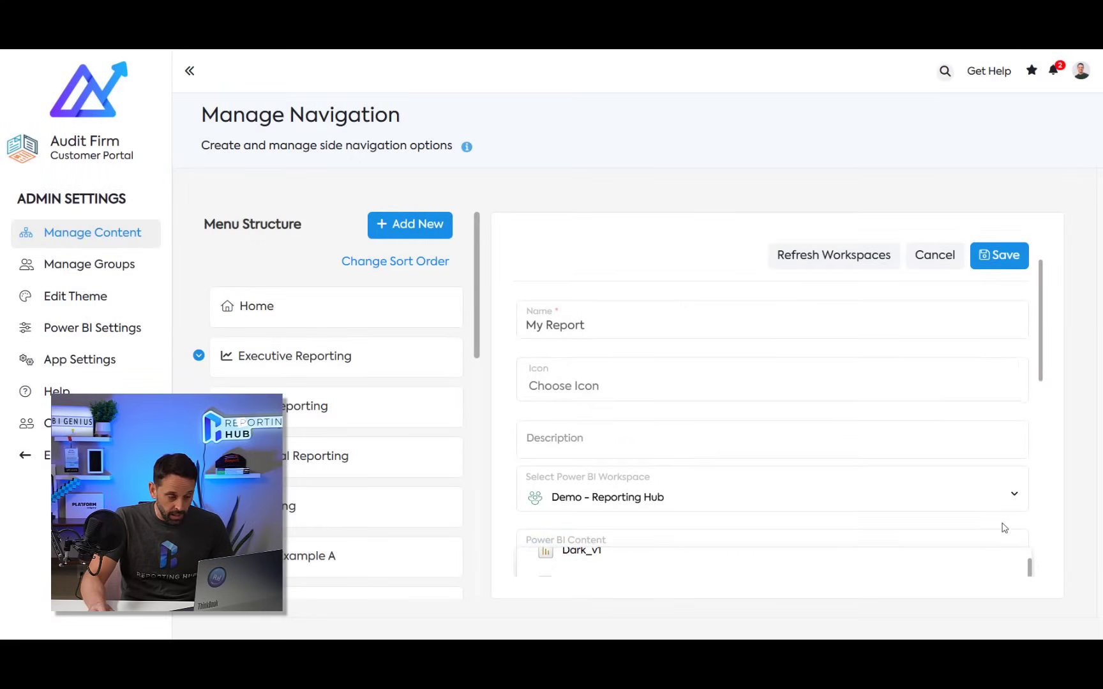
scroll(1002, 524, down, 2)
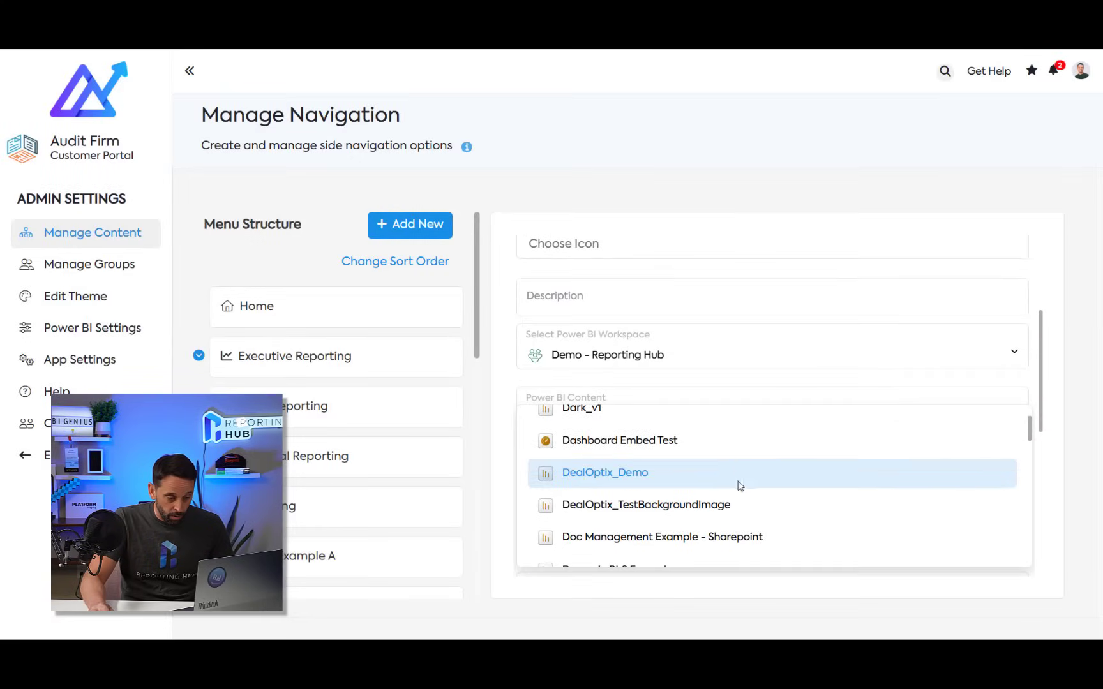
click(696, 482)
click(695, 419)
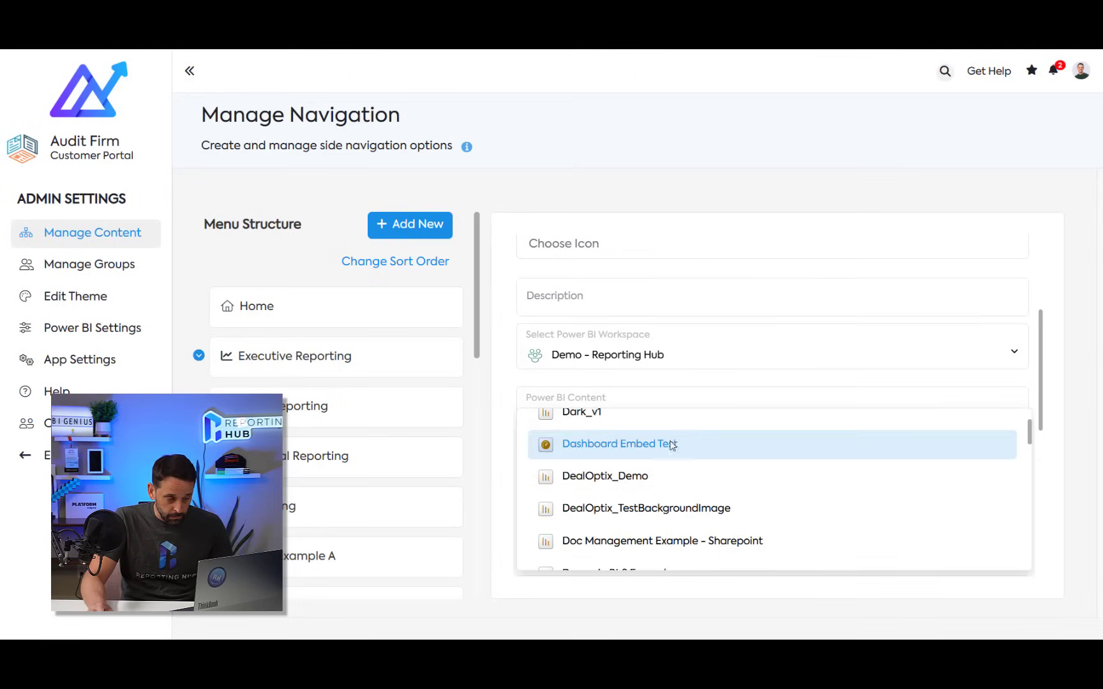
click(670, 423)
scroll(702, 480, down, 2)
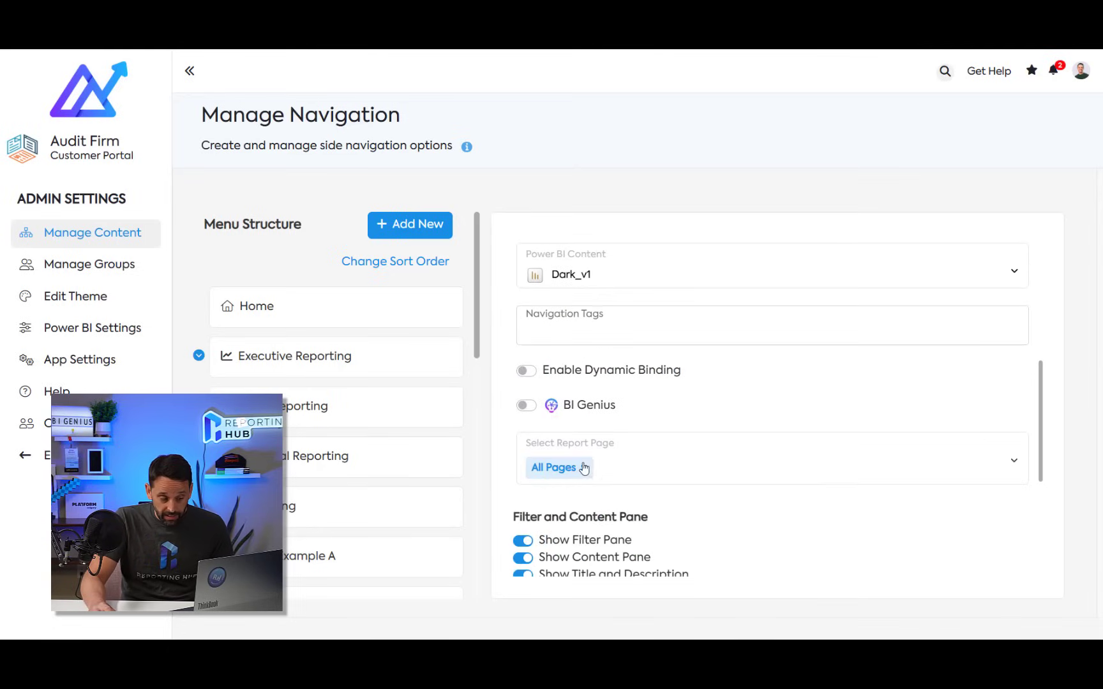
- Replace All Pages with only the Sales Results report page
click(584, 468)
click(585, 474)
click(583, 522)
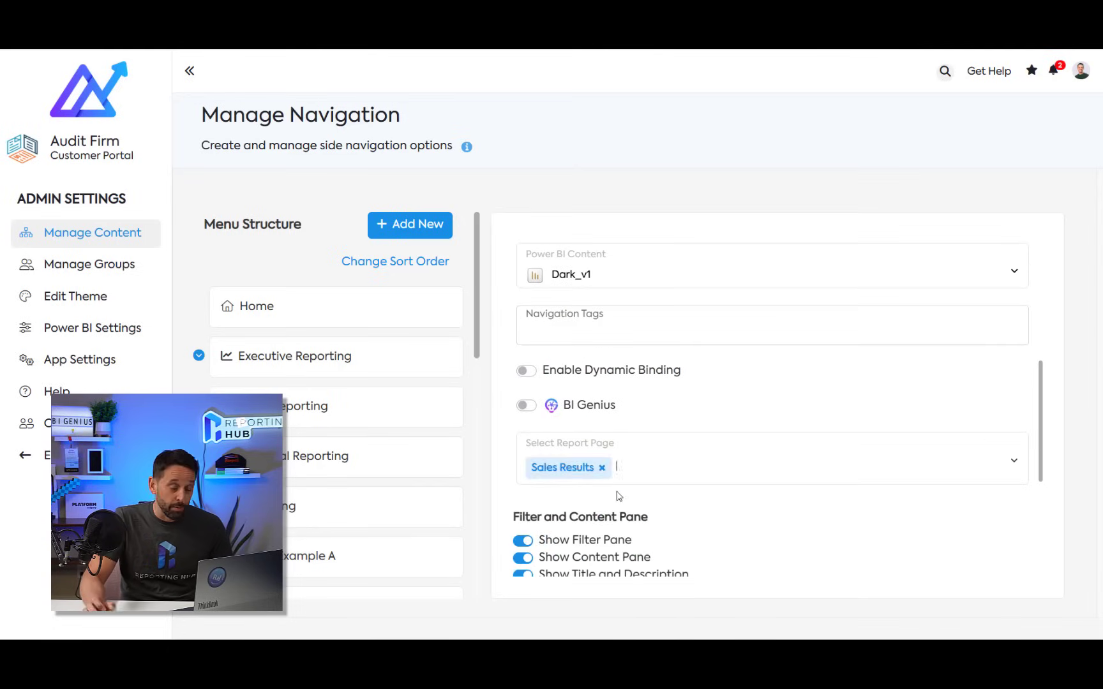
scroll(642, 480, down, 2)
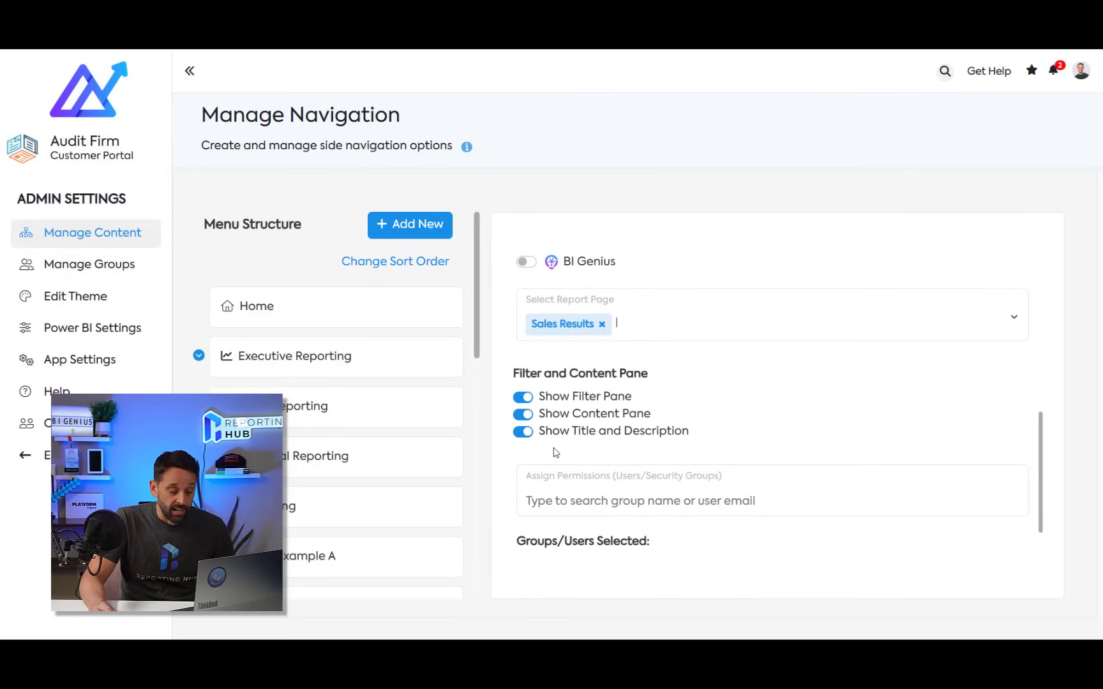
- Search 'acme' and grant permission to the Acme Corp 2 Content Admins for Reporting Hub group
click(561, 505)
text(acme)
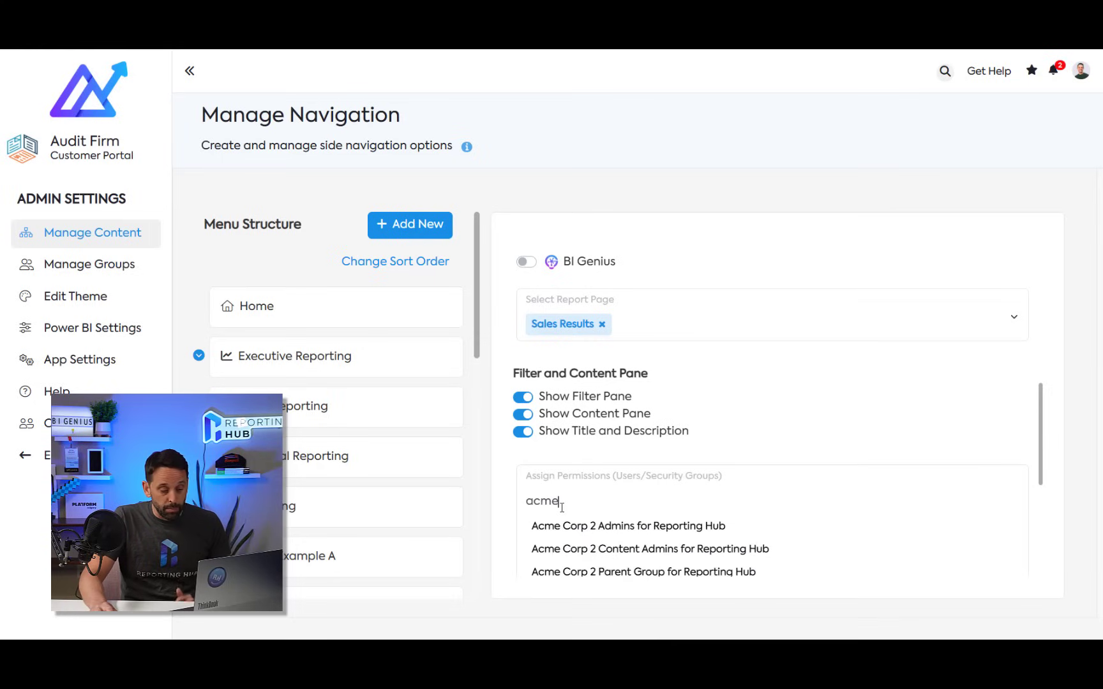
click(680, 549)
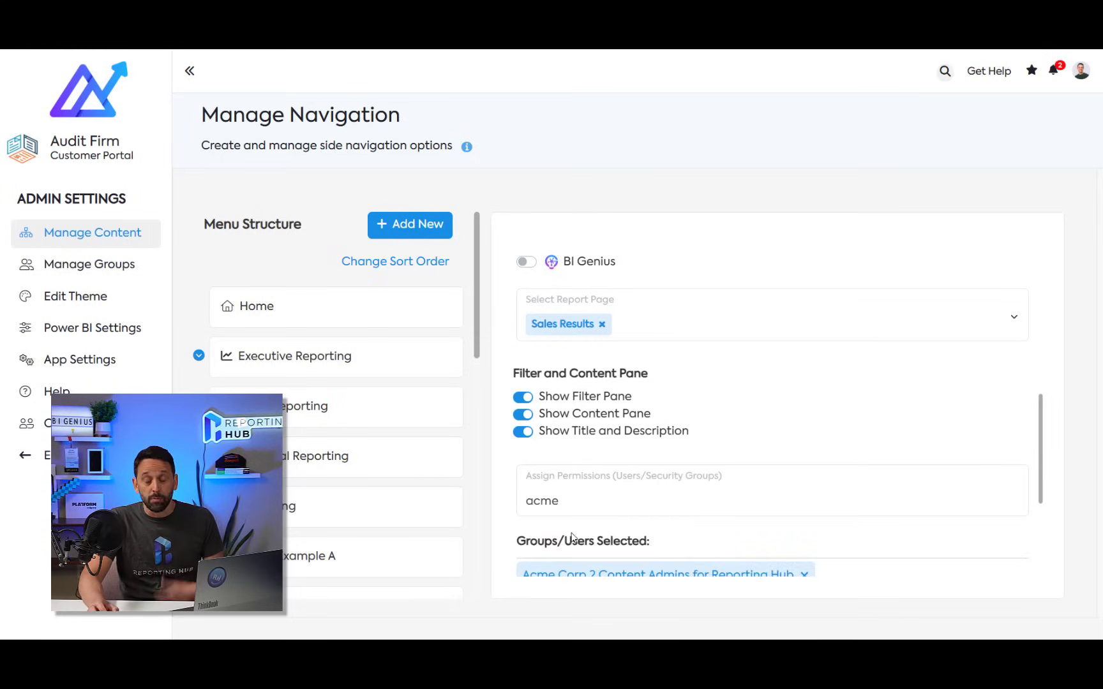
scroll(573, 538, down, 1)
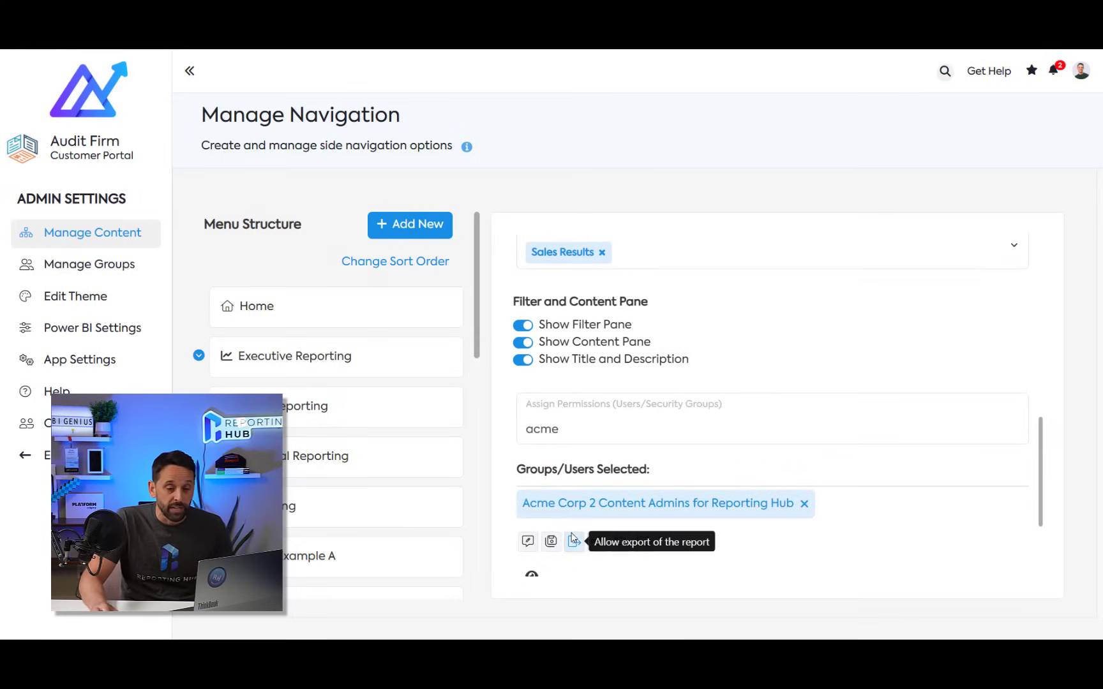
click(1081, 72)
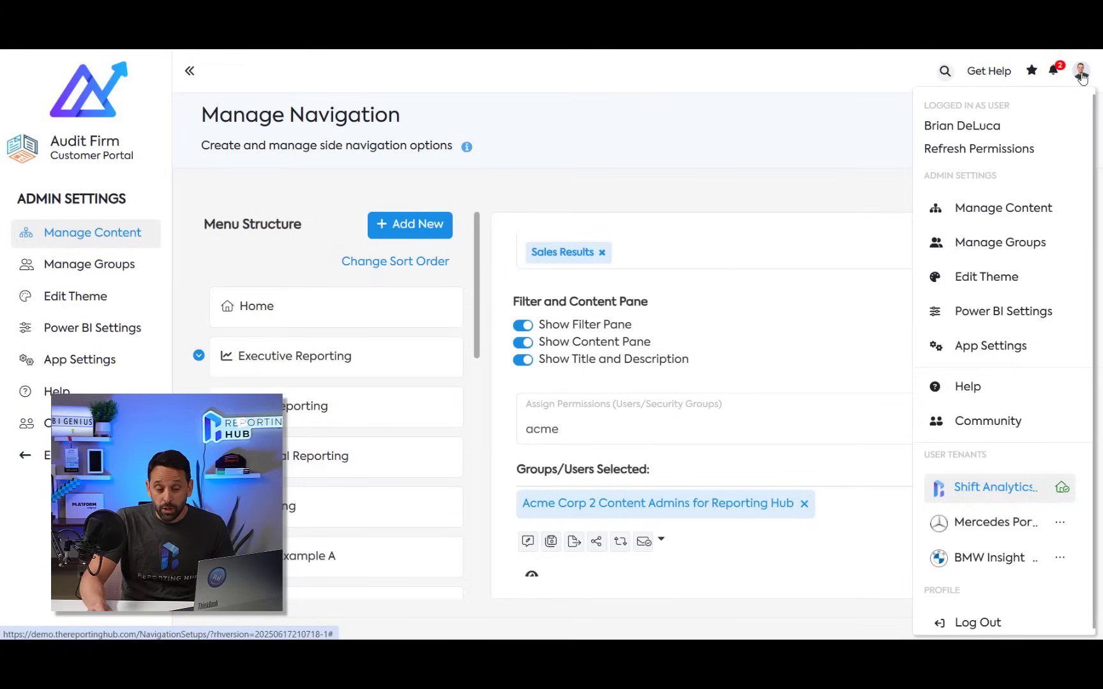
- In App Settings' Auth Schemes tab, browse the new scheme's type list, then close without adding
click(1021, 349)
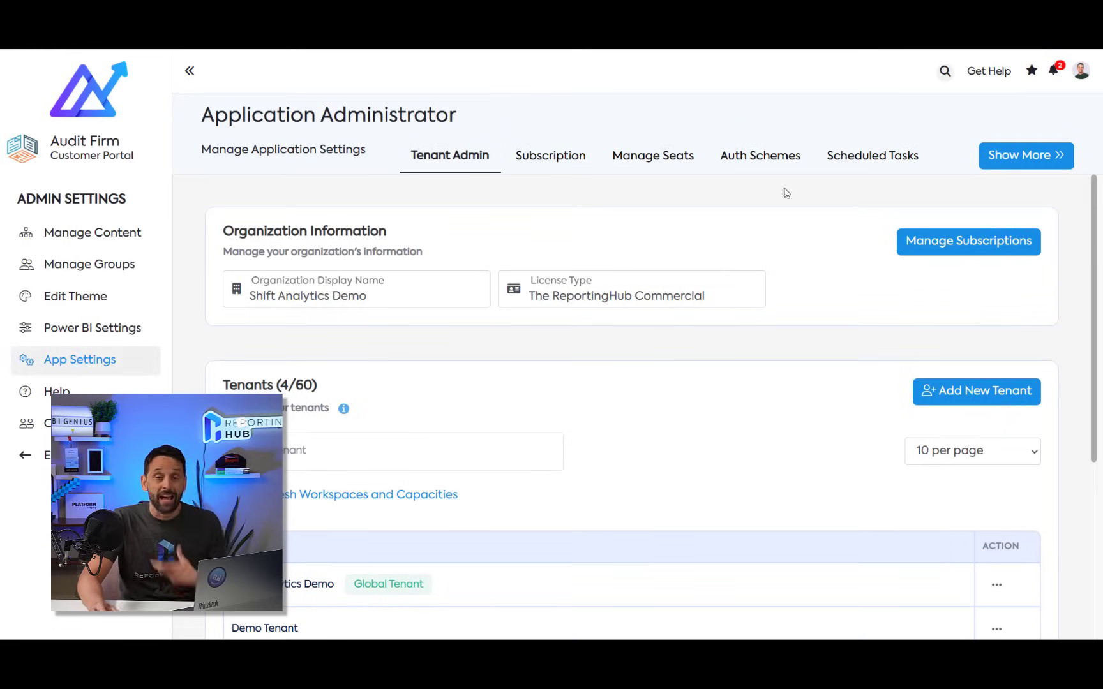
click(766, 160)
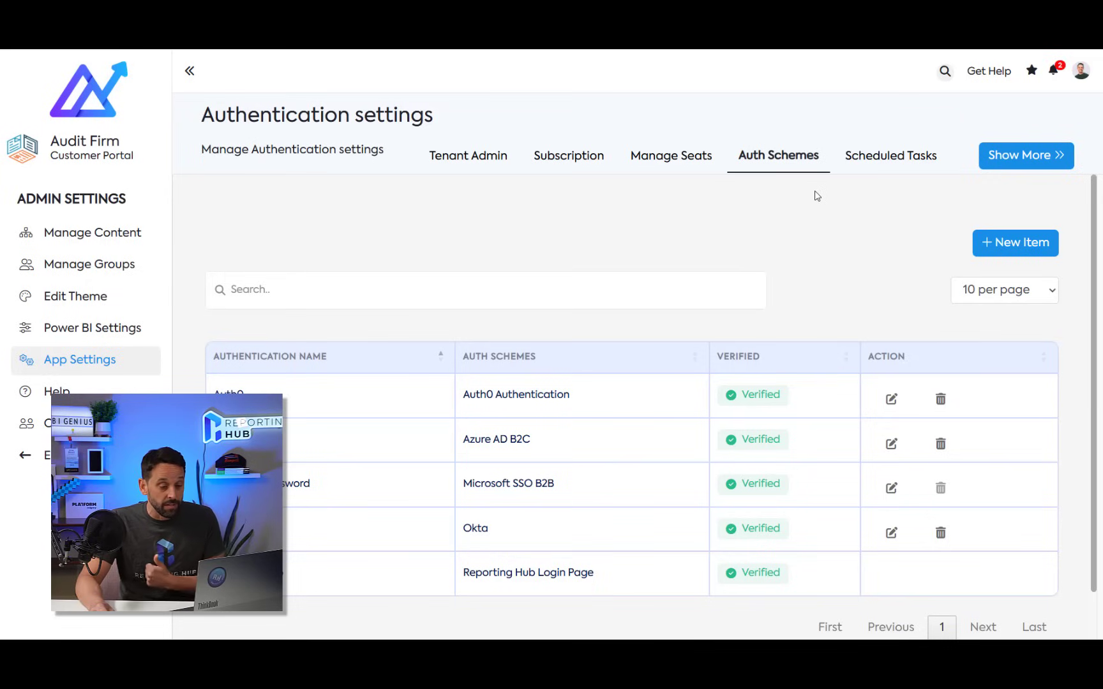
click(991, 255)
click(790, 216)
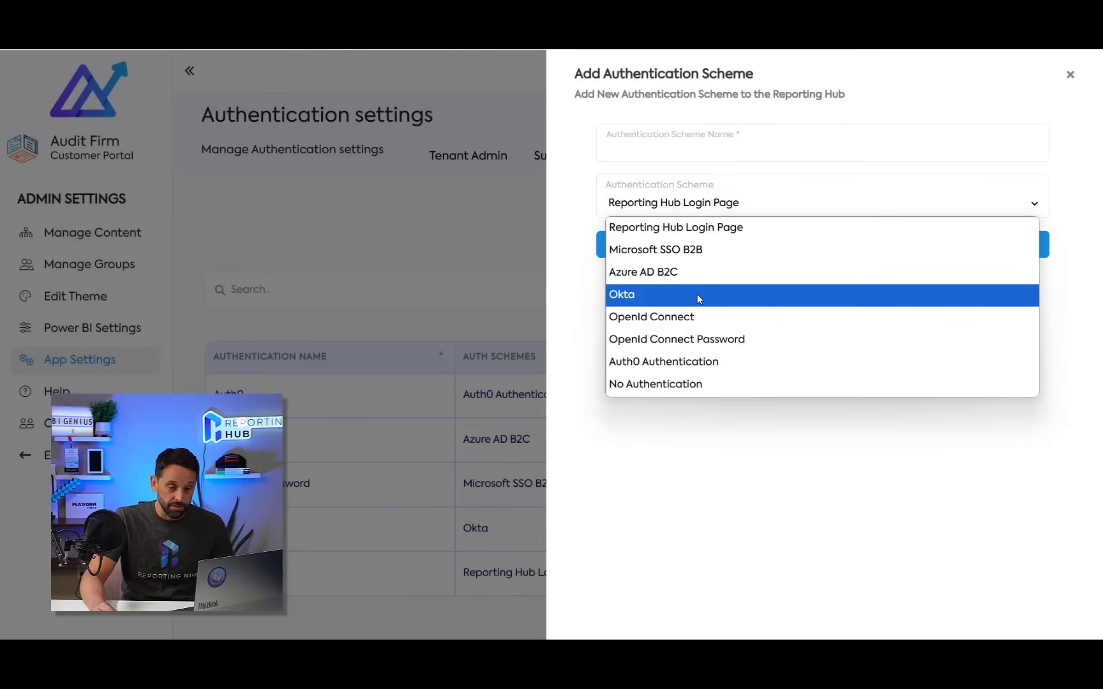
click(492, 251)
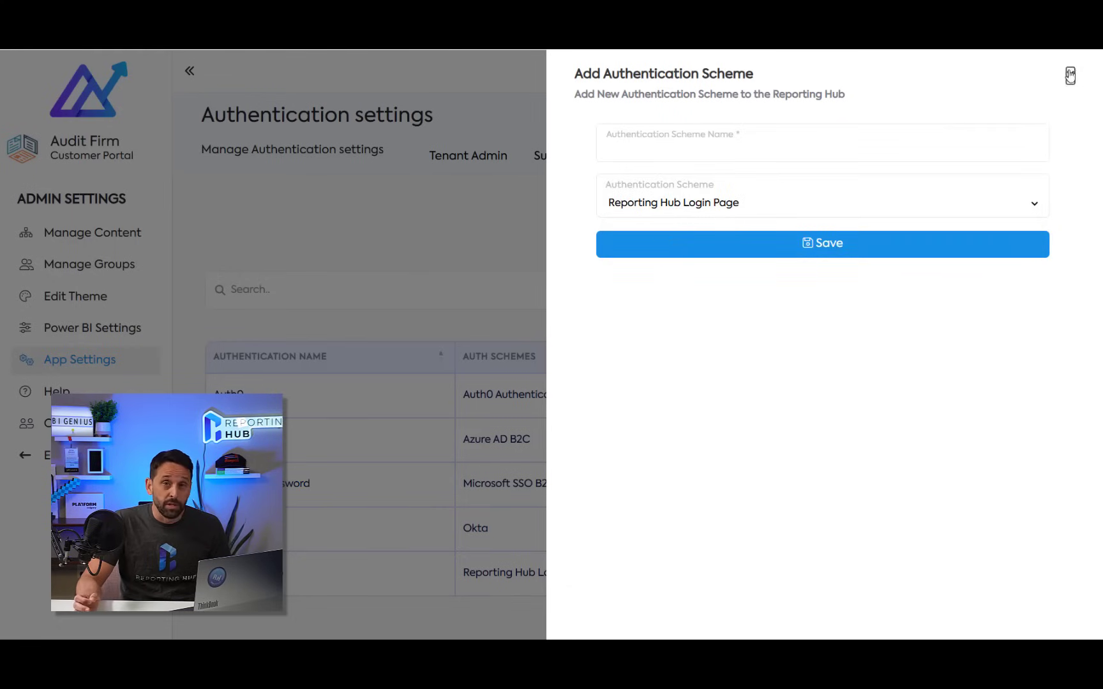
click(1069, 75)
click(1082, 71)
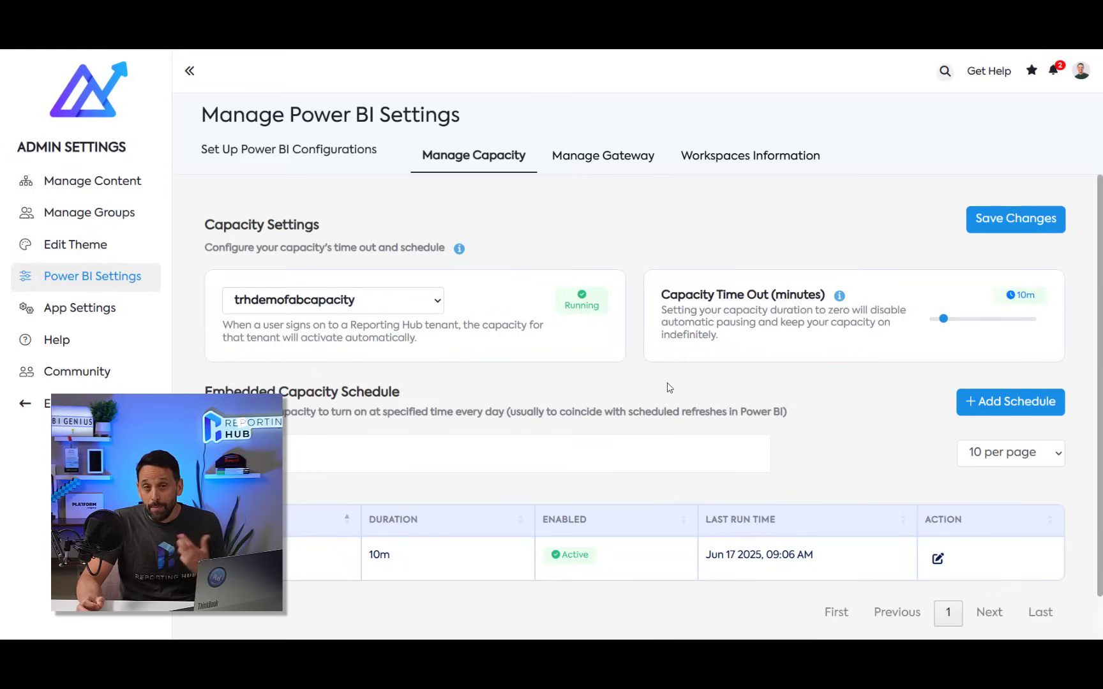
- Scroll the Manage Capacity tab showing trhdemofabcapacity running with its active 10m schedule
scroll(670, 383, down, 1)
scroll(667, 382, up, 1)
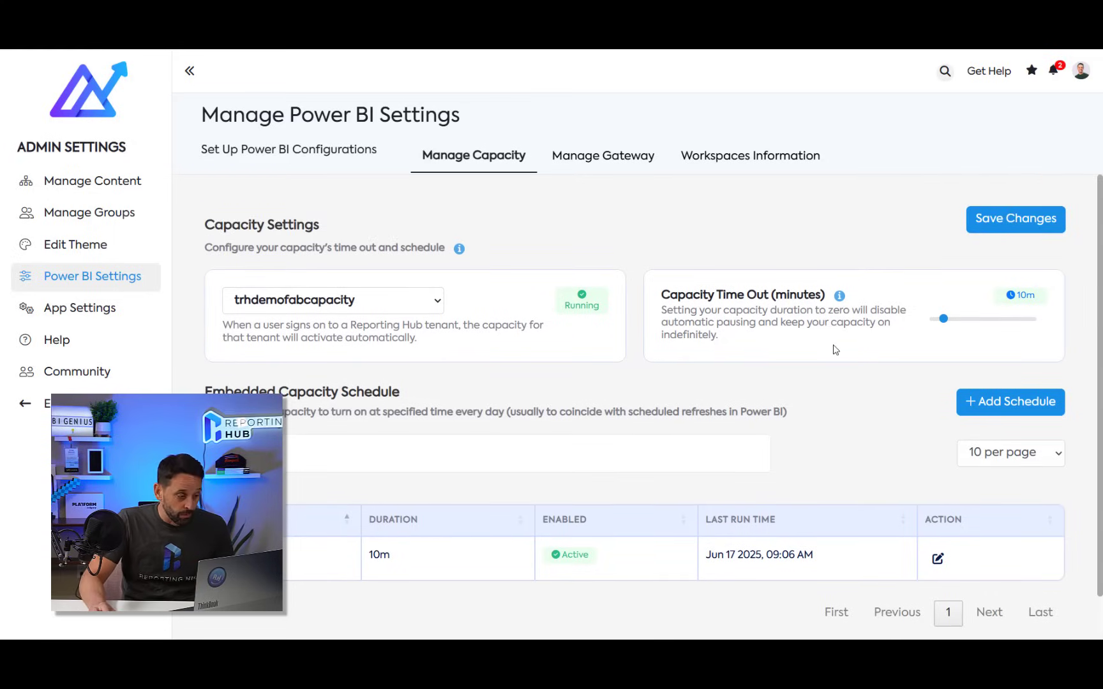
- Exit admin settings to the Welcome home, then expand Sales Reporting and Executive Reporting
click(96, 404)
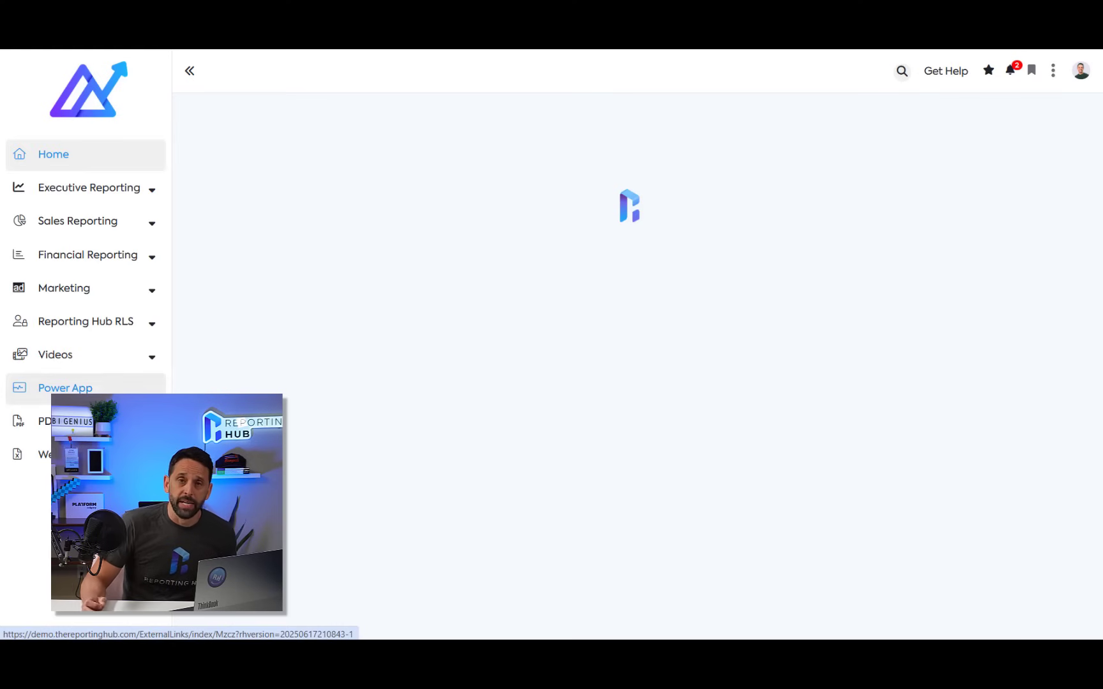
click(141, 224)
click(150, 192)
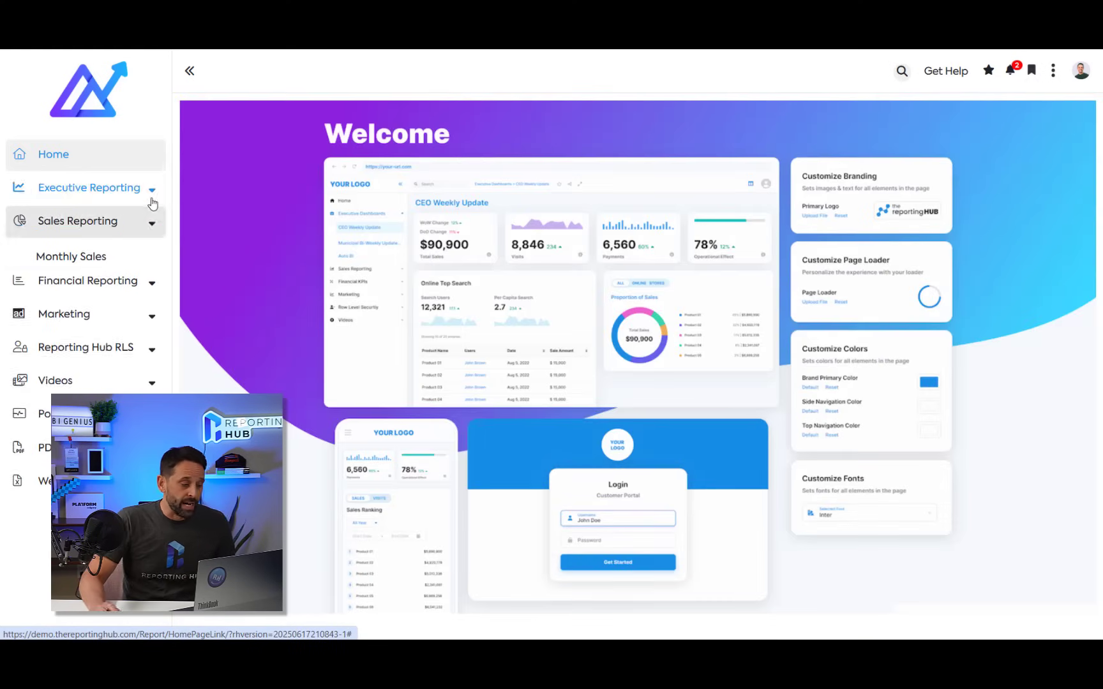